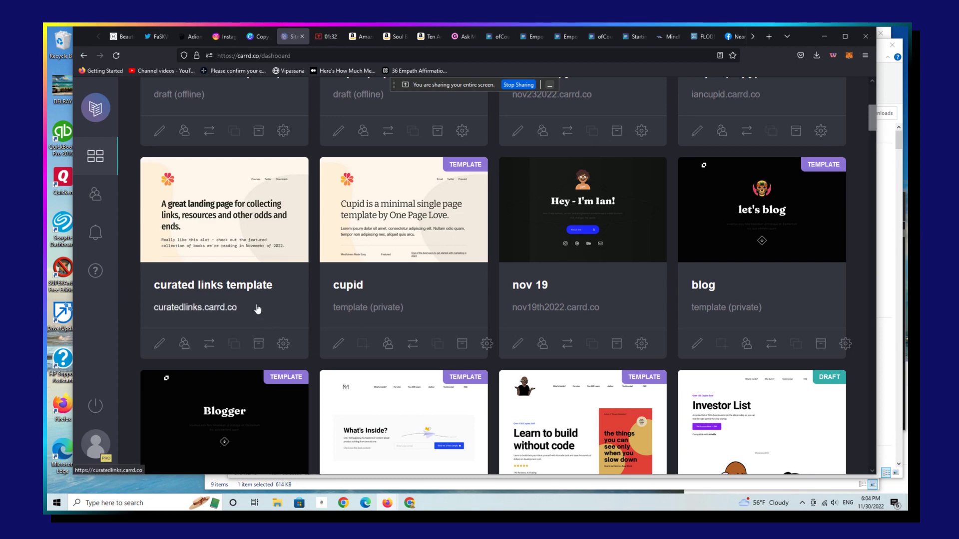
- Open the curated links template from the dashboard for editing
{"action": "left_click", "coordinate": [159, 343]}
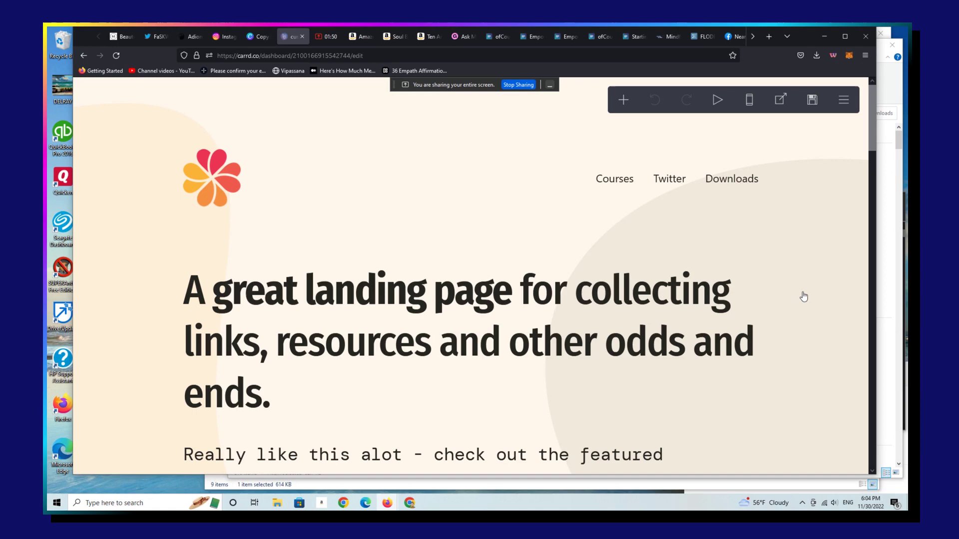
- Replace the page background with the grey floral pat2 pattern, cropped to the full image
{"action": "left_click", "coordinate": [787, 256]}
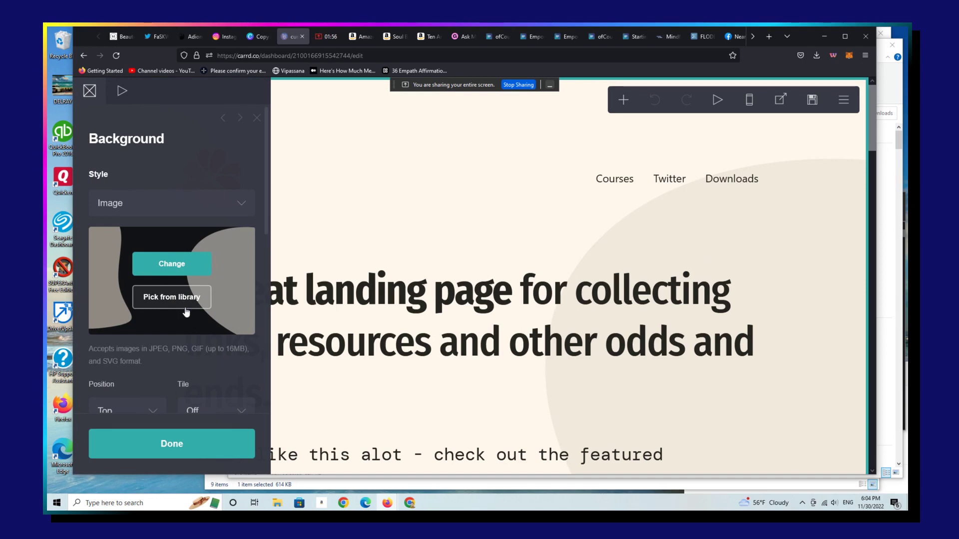
{"action": "left_click", "coordinate": [184, 266]}
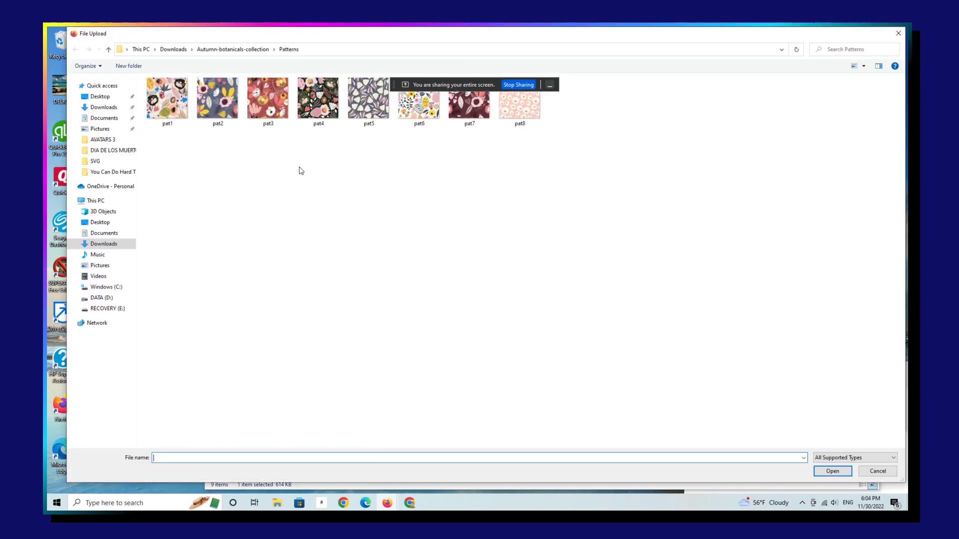
{"action": "left_click", "coordinate": [273, 104]}
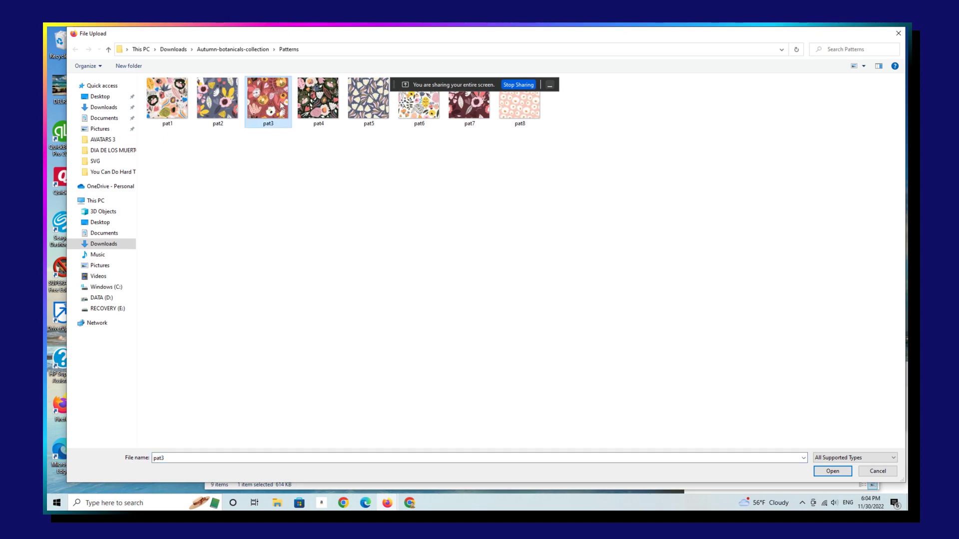
{"action": "left_click", "coordinate": [213, 101]}
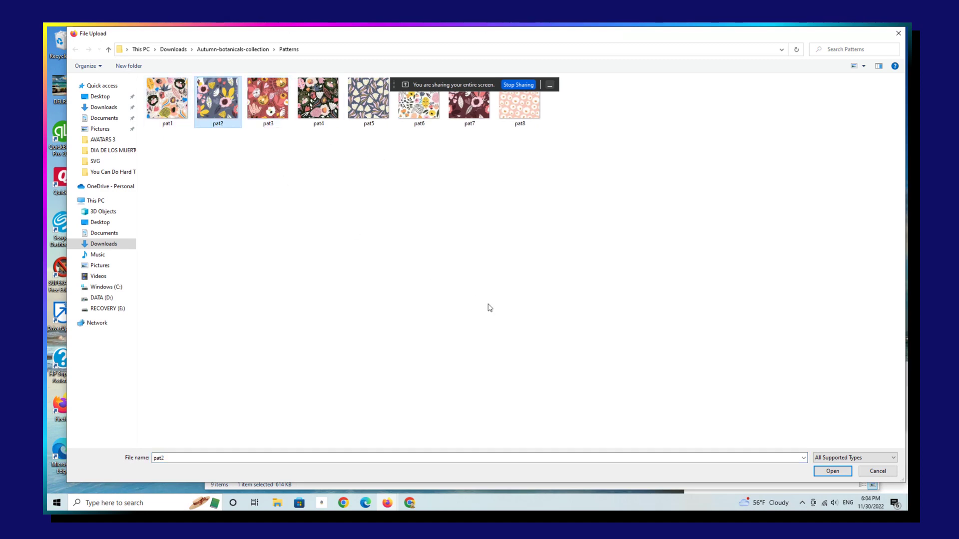
{"action": "left_click", "coordinate": [832, 471]}
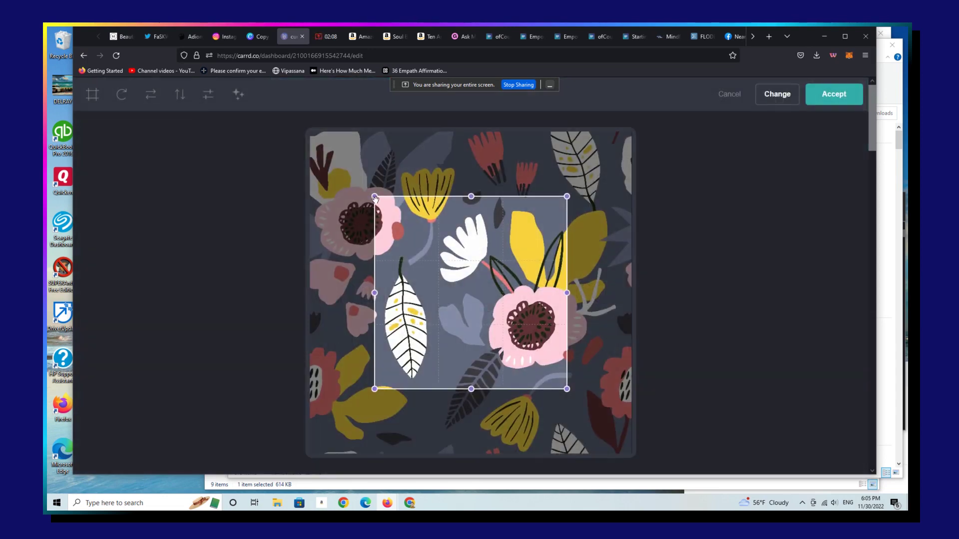
{"action": "left_click_drag", "start_coordinate": [566, 389], "coordinate": [631, 453]}
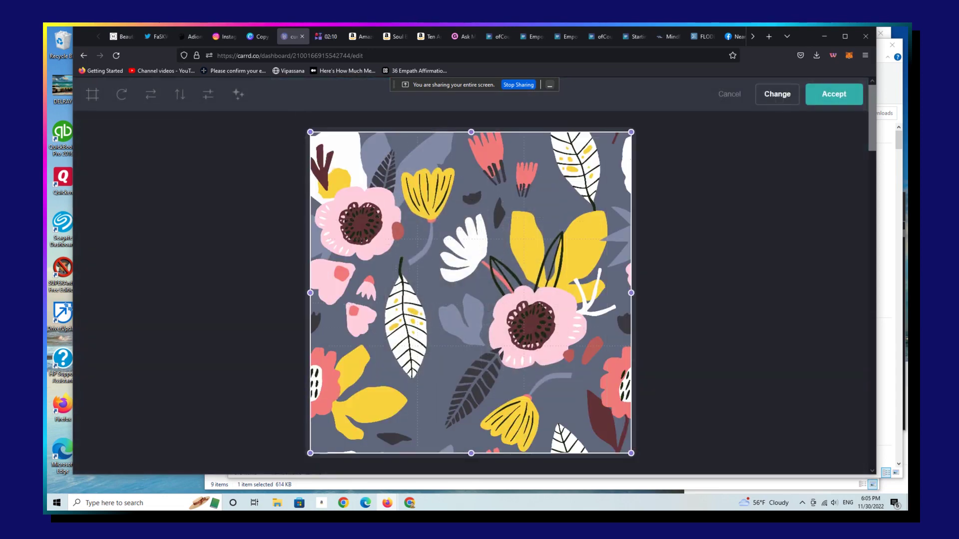
{"action": "left_click", "coordinate": [831, 98]}
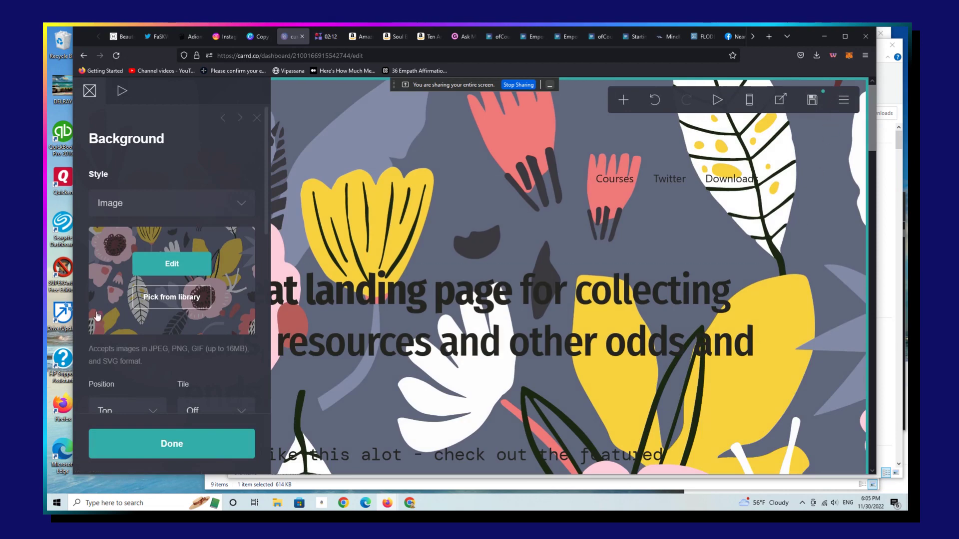
- Confirm the new floral background and scroll through the whole page to review it
{"action": "left_click", "coordinate": [203, 447]}
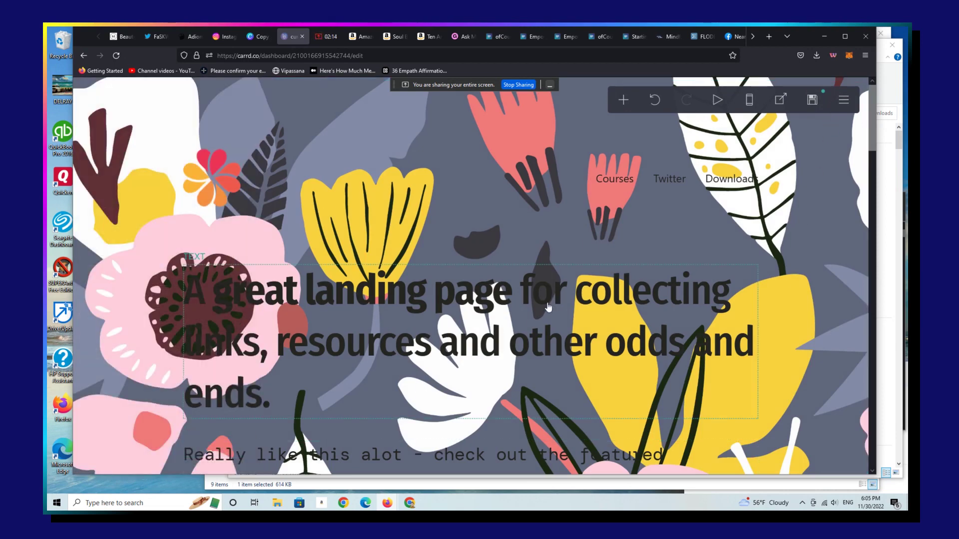
{"action": "scroll", "coordinate": [823, 146], "scroll_direction": "down", "scroll_amount": 5}
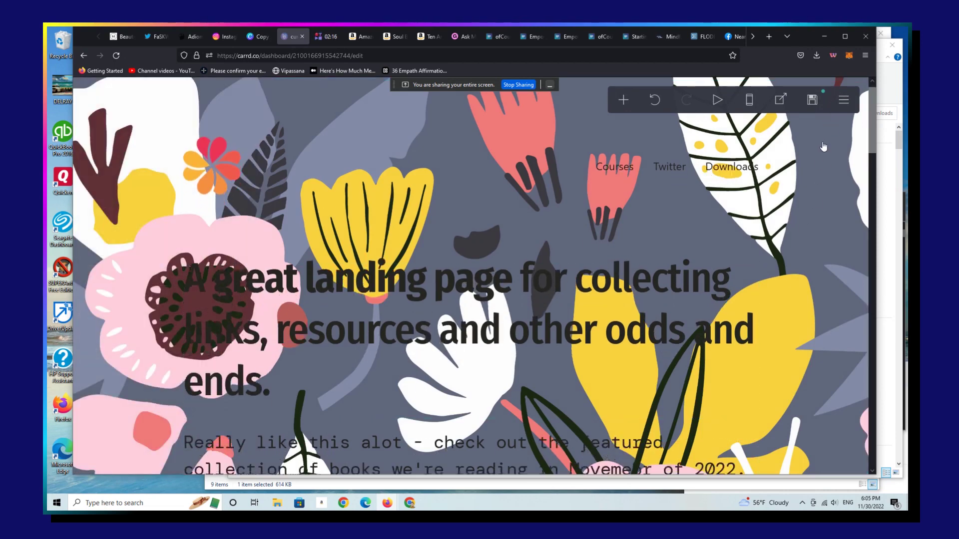
{"action": "scroll", "coordinate": [824, 146], "scroll_direction": "down", "scroll_amount": 10}
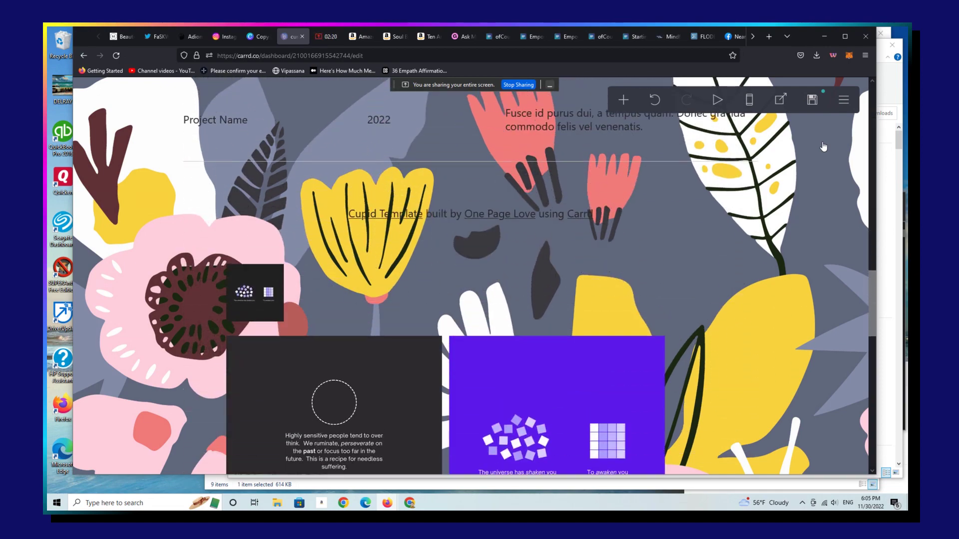
{"action": "scroll", "coordinate": [823, 147], "scroll_direction": "up", "scroll_amount": 8}
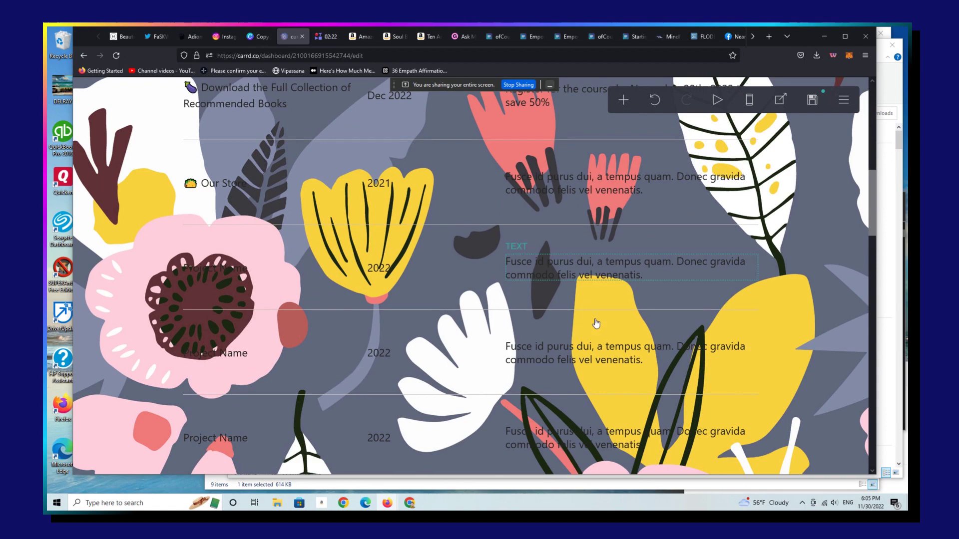
{"action": "scroll", "coordinate": [474, 271], "scroll_direction": "up", "scroll_amount": 3}
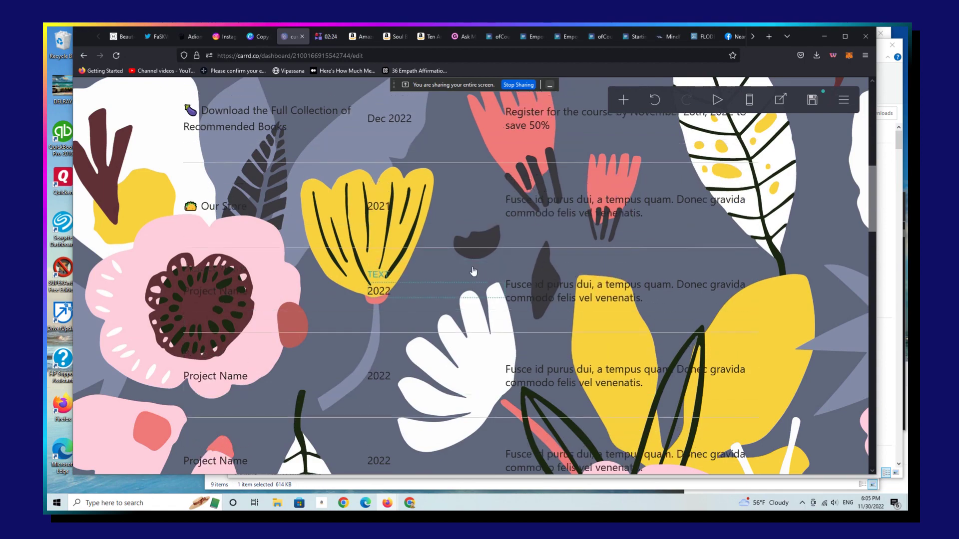
{"action": "scroll", "coordinate": [473, 271], "scroll_direction": "up", "scroll_amount": 5}
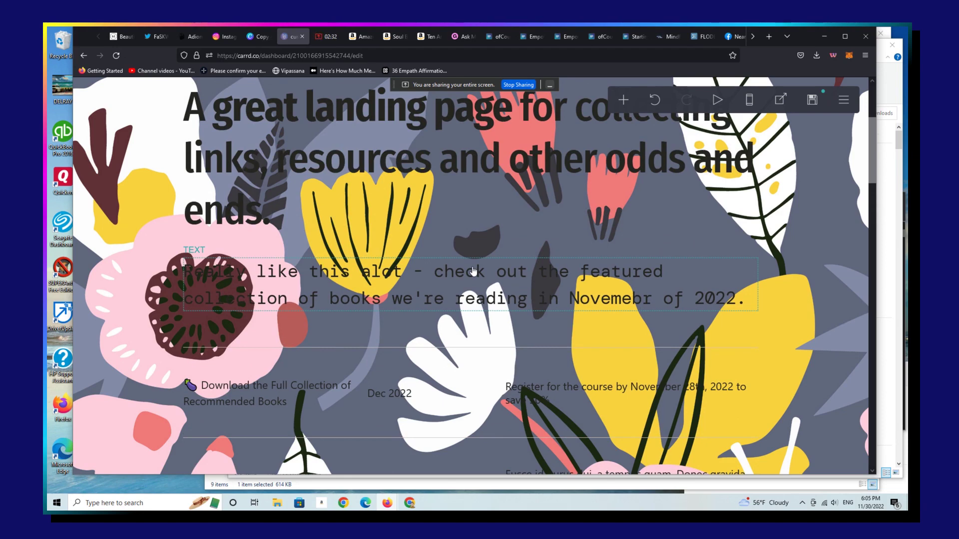
{"action": "scroll", "coordinate": [473, 270], "scroll_direction": "up", "scroll_amount": 5}
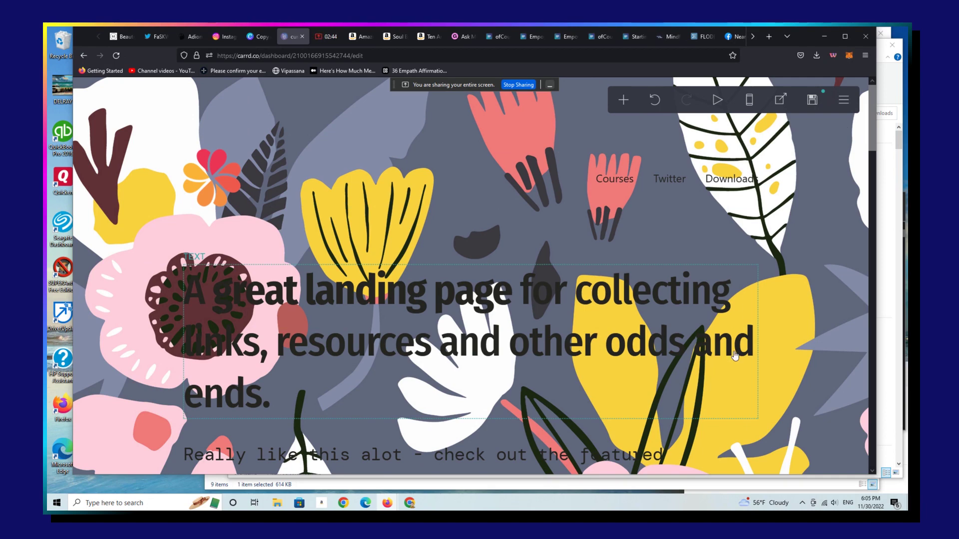
- Change the headline ending to 'for learning to surf, make a cobb salad and begin to live a better life.'
{"action": "left_click", "coordinate": [844, 102]}
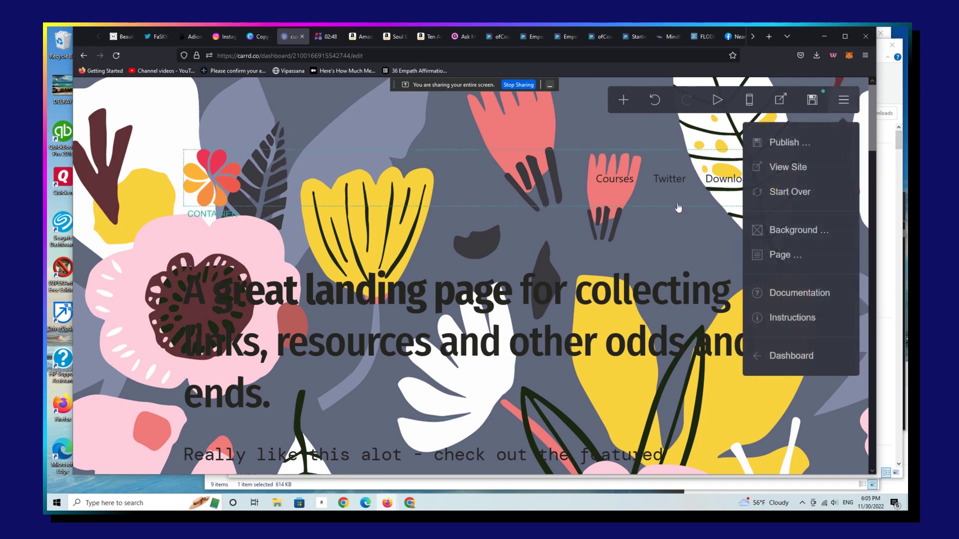
{"action": "left_click", "coordinate": [222, 280]}
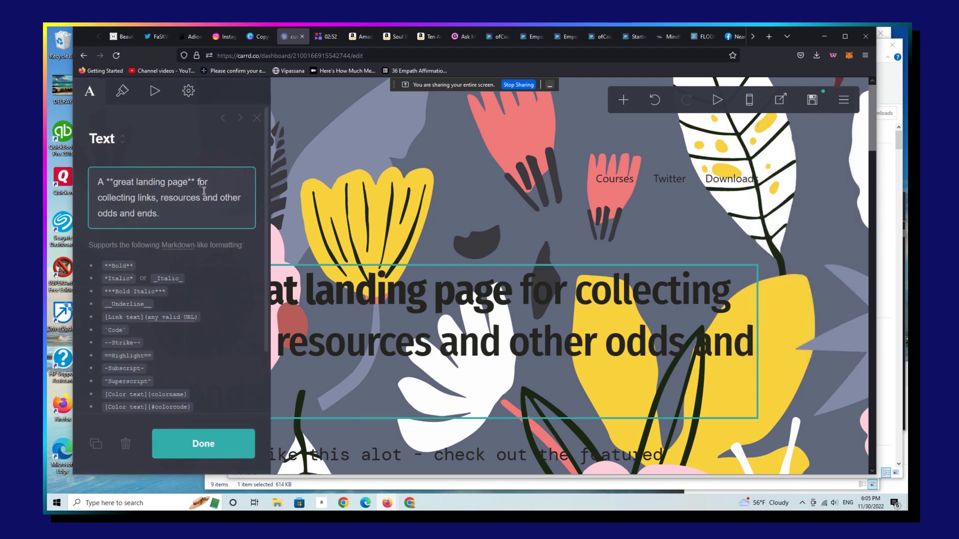
{"action": "left_click_drag", "start_coordinate": [199, 182], "coordinate": [215, 214]}
{"action": "key", "text": "BackSpace"}
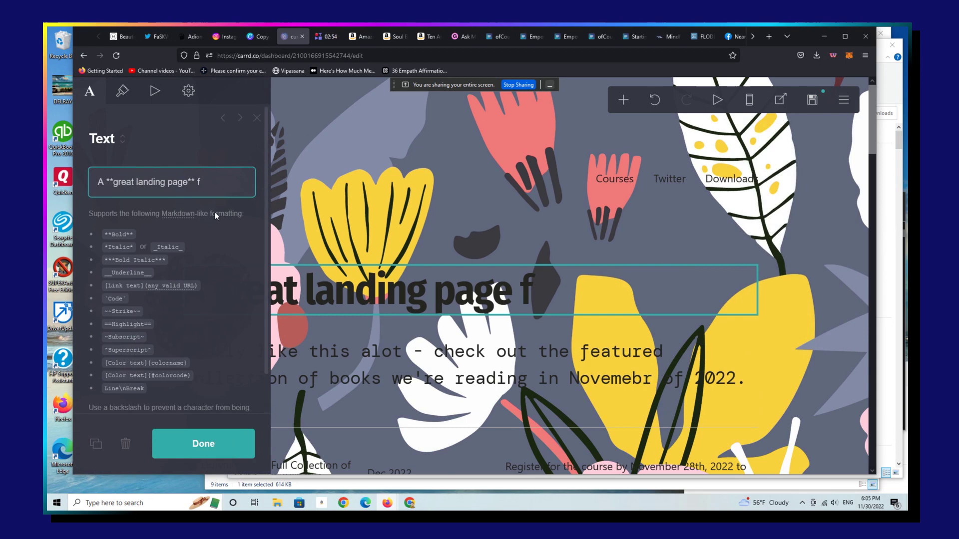
{"action": "type", "text": "for"}
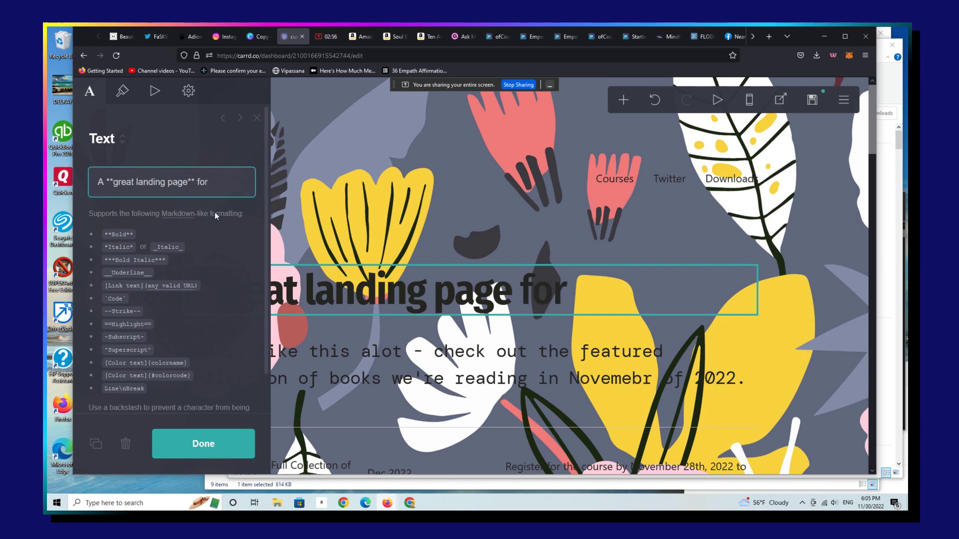
{"action": "type", "text": " learn"}
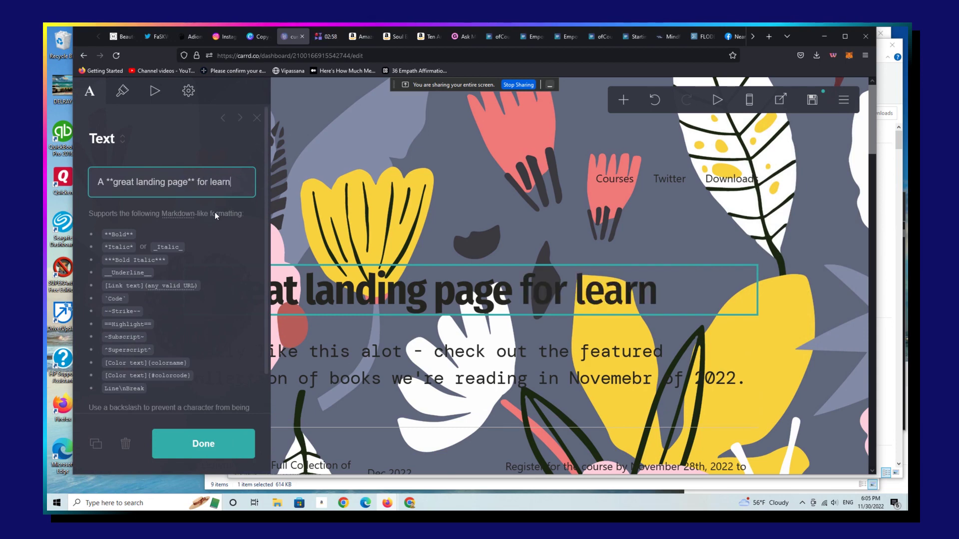
{"action": "type", "text": "ing to surg,"}
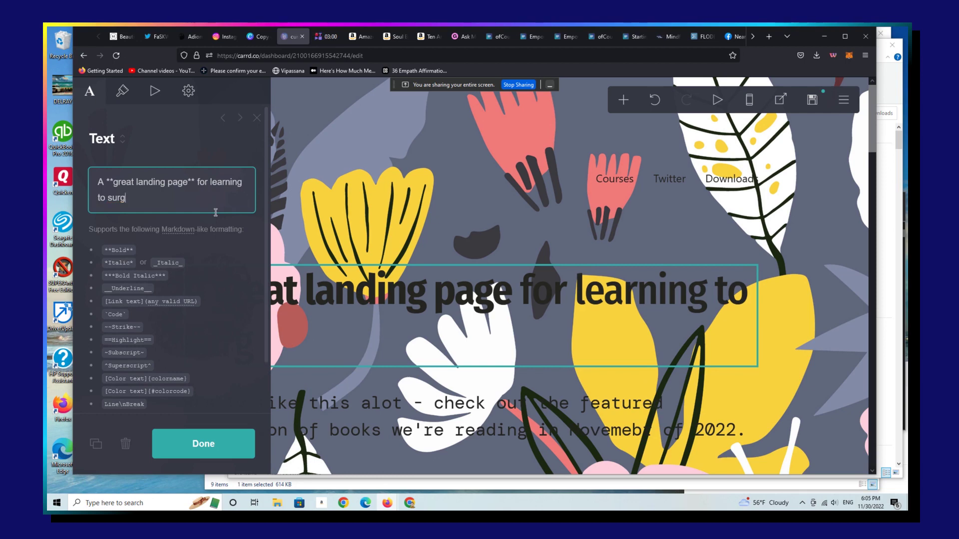
{"action": "key", "text": "BackSpace"}
{"action": "type", "text": "f, make a "}
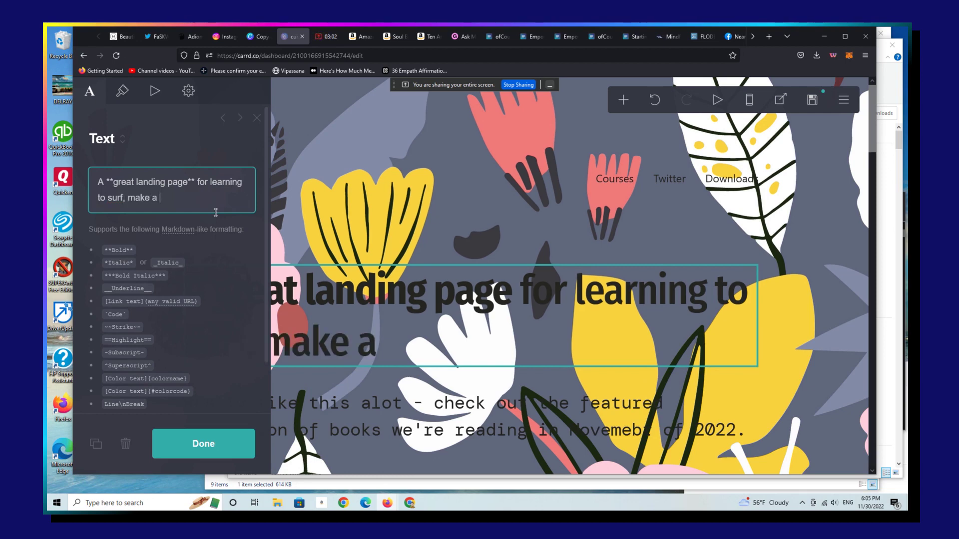
{"action": "type", "text": "sale"}
{"action": "key", "text": "BackSpace"}
{"action": "key", "text": "BackSpace"}
{"action": "key", "text": "BackSpace"}
{"action": "key", "text": "BackSpace"}
{"action": "type", "text": "co"}
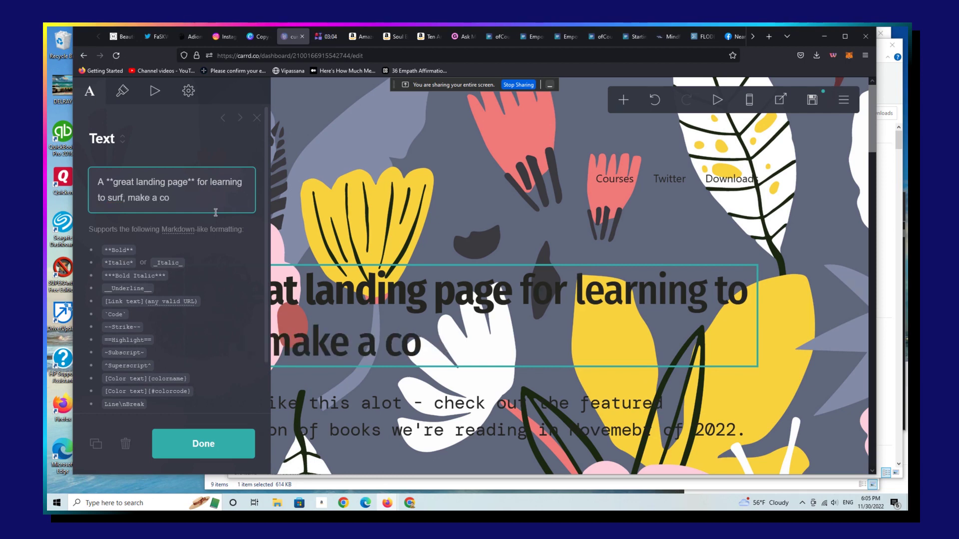
{"action": "type", "text": "bb salad and"}
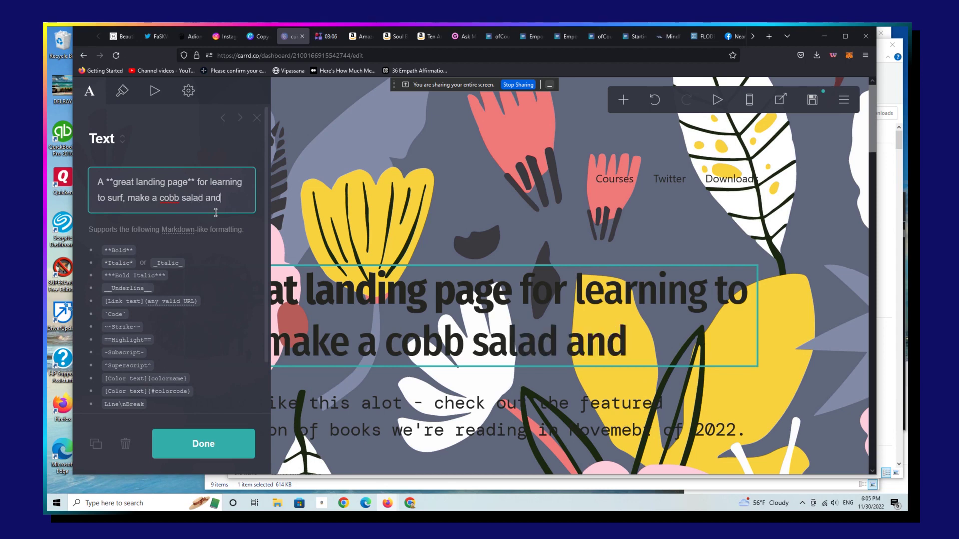
{"action": "type", "text": " be"}
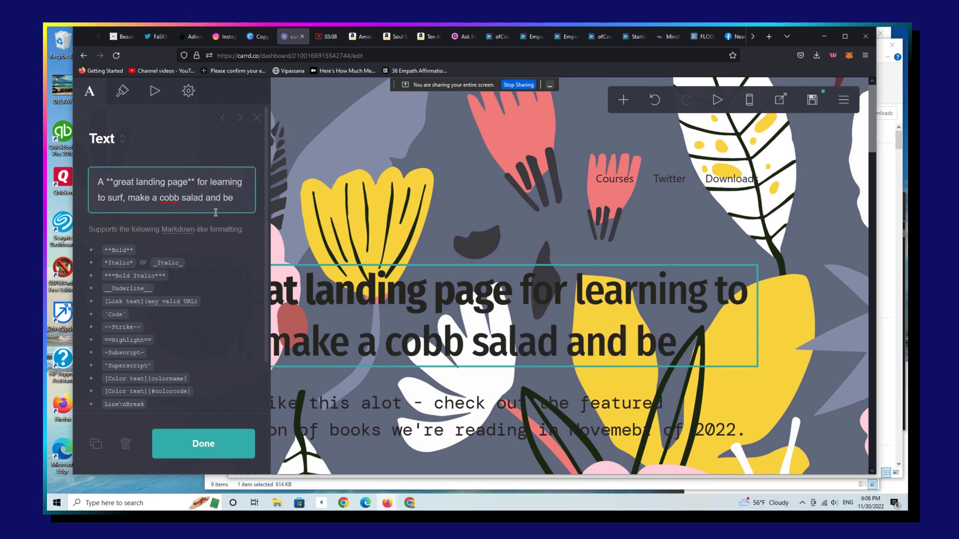
{"action": "type", "text": "gin to l"}
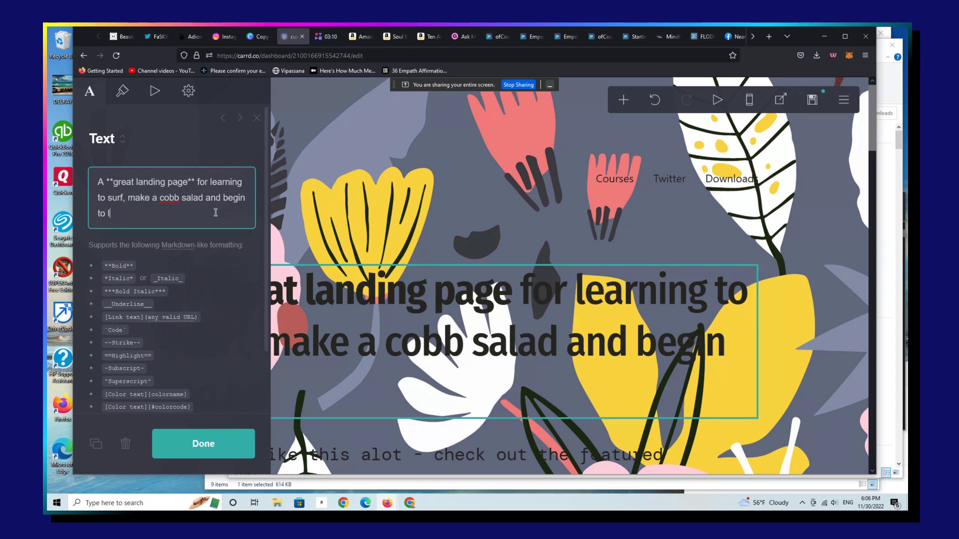
{"action": "type", "text": "ive a better "}
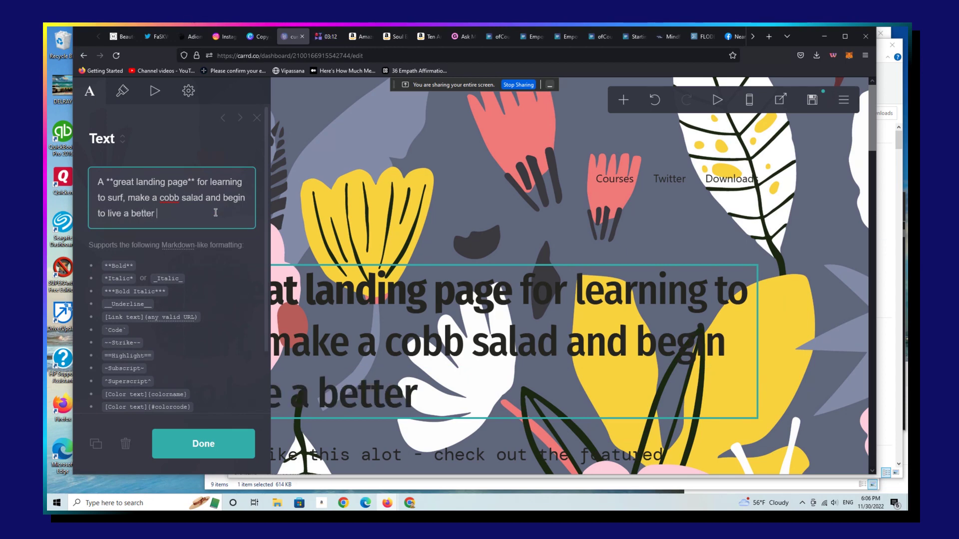
{"action": "type", "text": "life."}
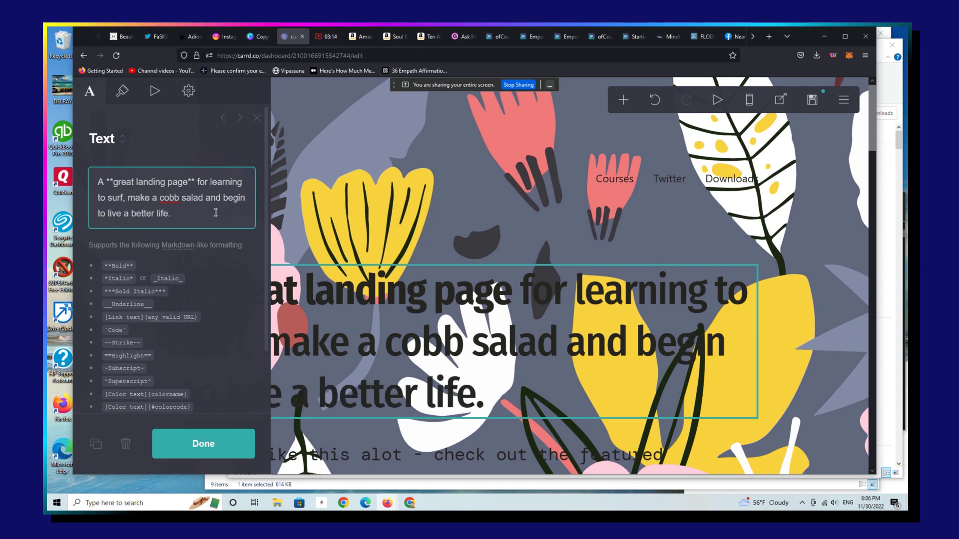
{"action": "left_click", "coordinate": [212, 437]}
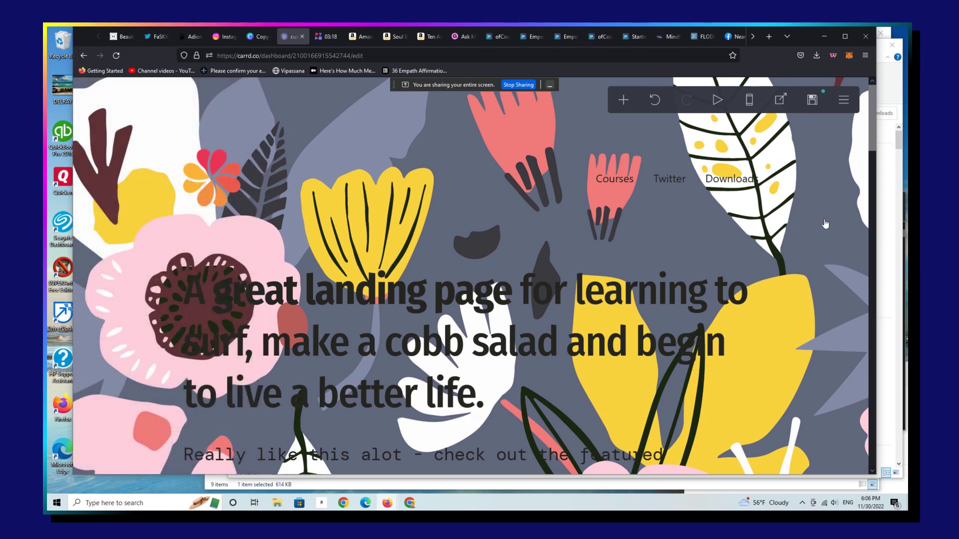
{"action": "left_click", "coordinate": [734, 180]}
{"action": "left_click", "coordinate": [167, 184]}
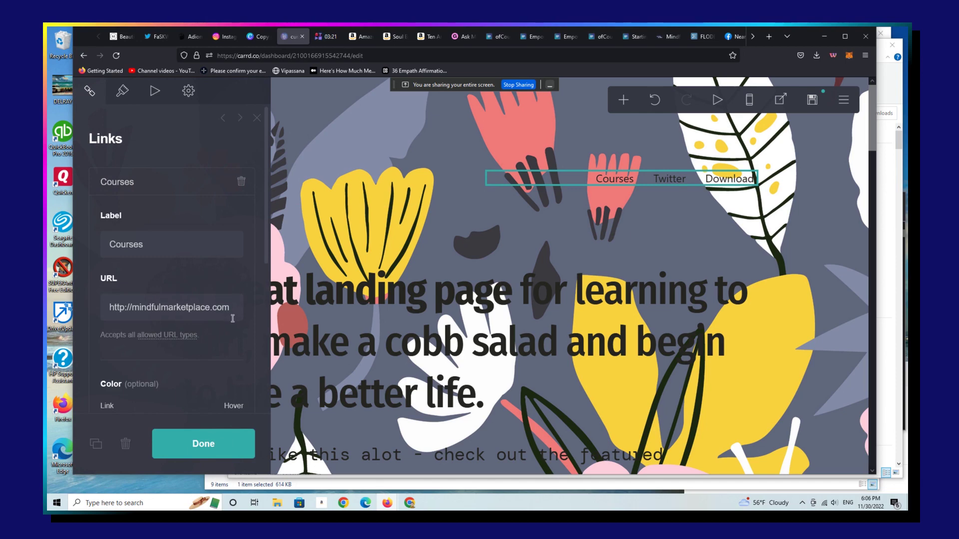
{"action": "left_click_drag", "start_coordinate": [116, 307], "coordinate": [223, 307]}
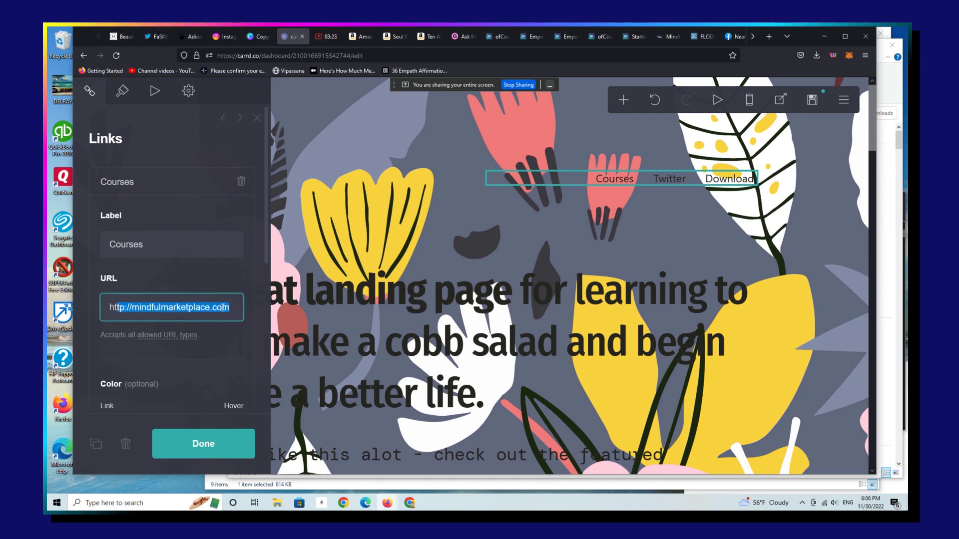
{"action": "key", "text": "BackSpace"}
{"action": "key", "text": "BackSpace"}
{"action": "key", "text": "BackSpace"}
{"action": "type", "text": "h"}
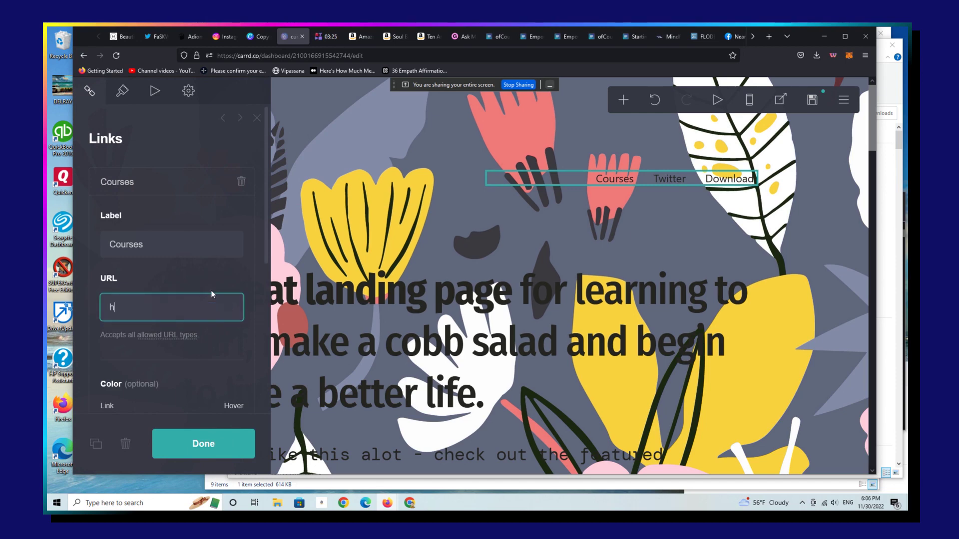
{"action": "type", "text": "ttp://cnn.com"}
{"action": "left_click", "coordinate": [221, 452]}
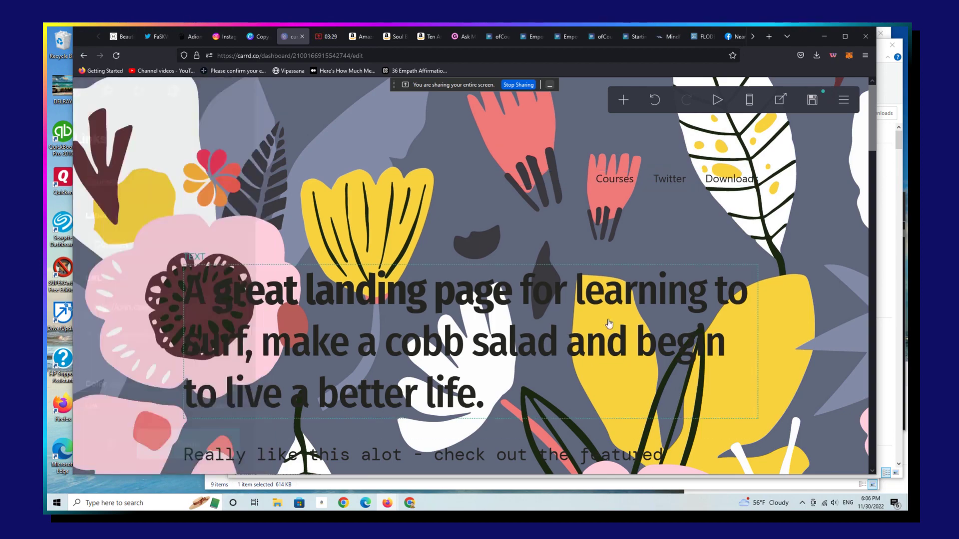
- Scroll through the edited page to review the changes
{"action": "scroll", "coordinate": [773, 240], "scroll_direction": "down", "scroll_amount": 5}
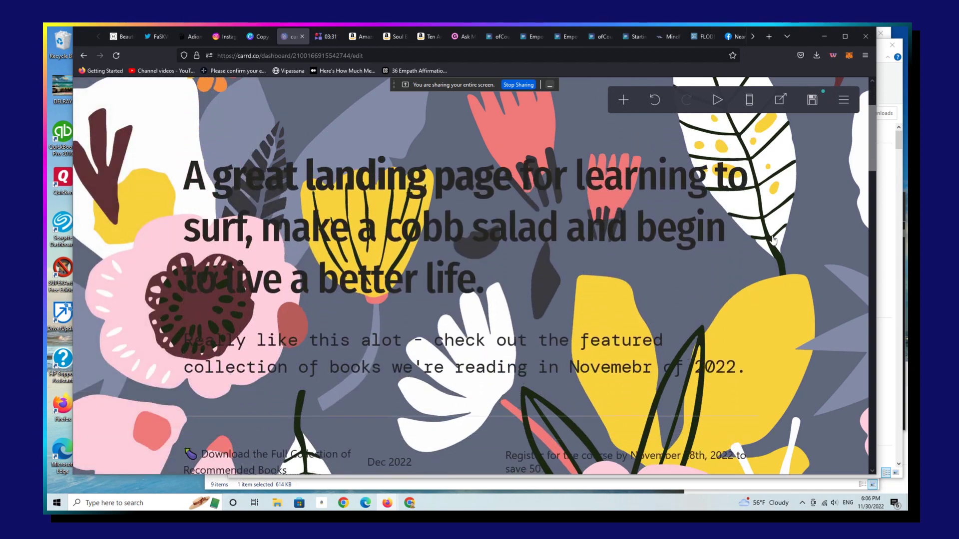
{"action": "scroll", "coordinate": [773, 240], "scroll_direction": "down", "scroll_amount": 4}
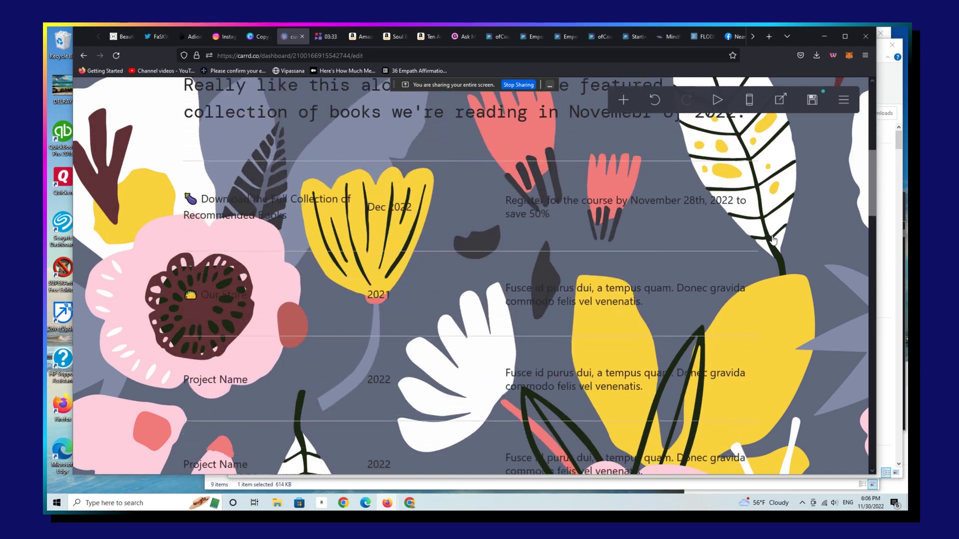
{"action": "scroll", "coordinate": [773, 240], "scroll_direction": "down", "scroll_amount": 3}
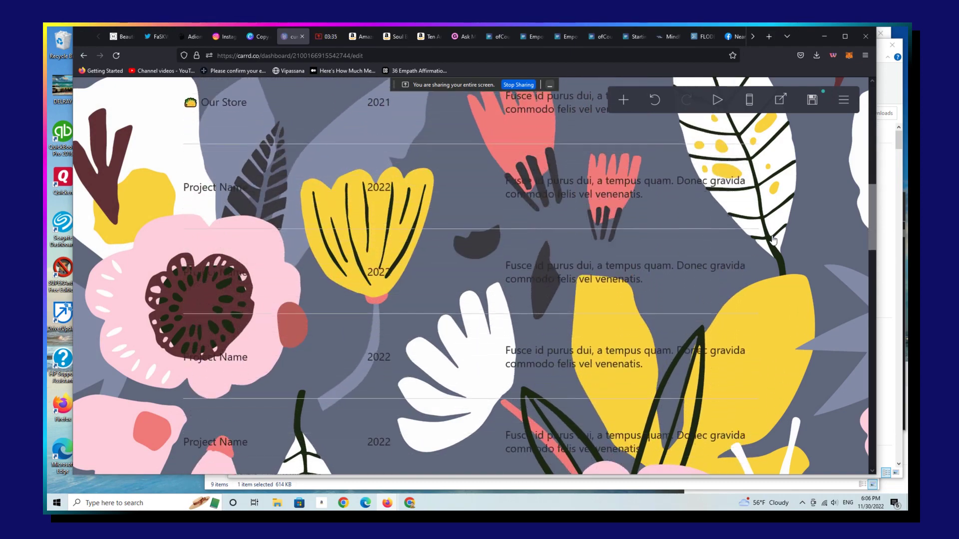
{"action": "scroll", "coordinate": [773, 241], "scroll_direction": "up", "scroll_amount": 10}
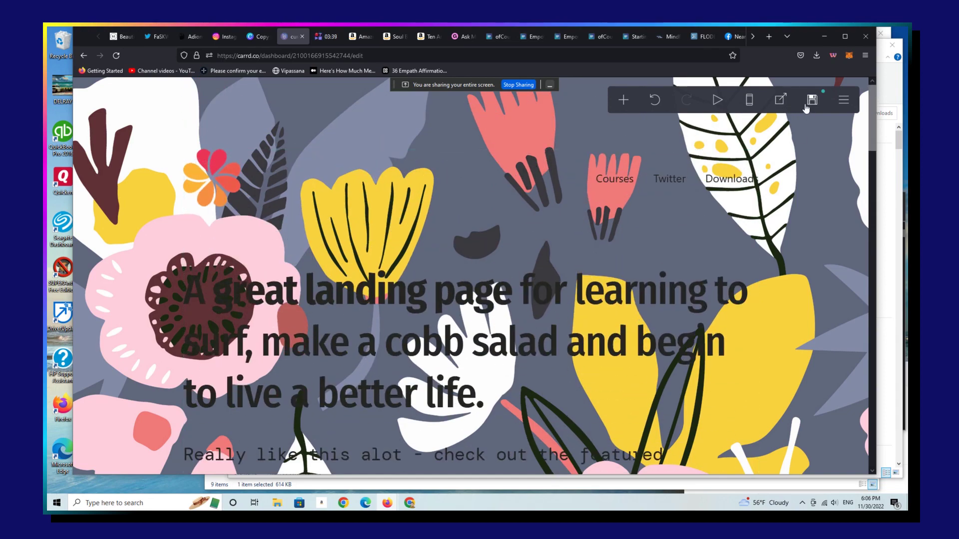
- Use Start Over from the site menu and confirm discarding all unpublished changes
{"action": "left_click", "coordinate": [844, 101]}
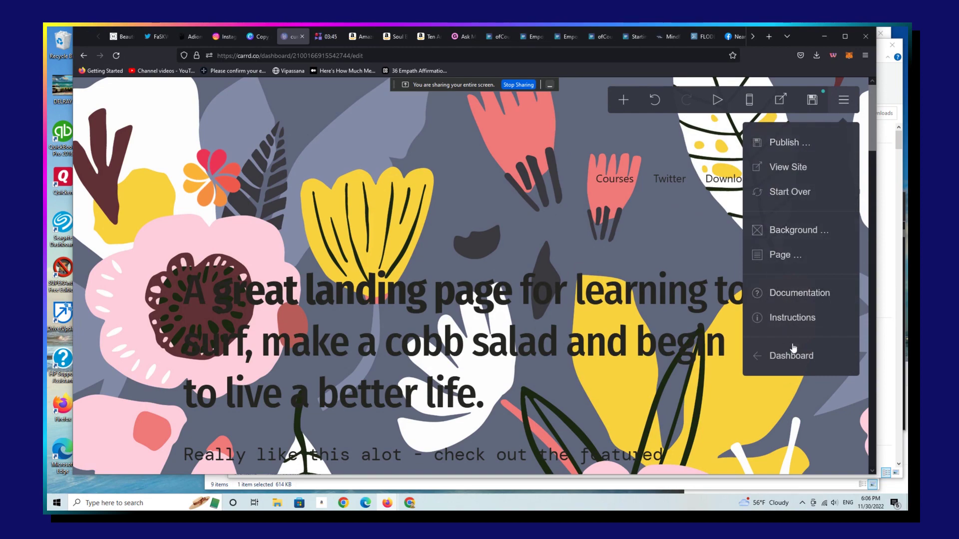
{"action": "left_click", "coordinate": [790, 191]}
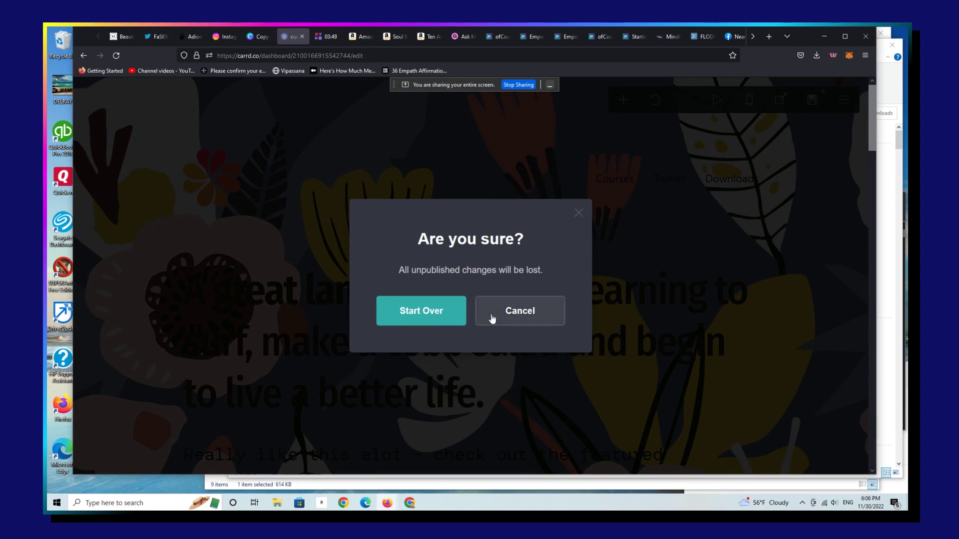
{"action": "left_click", "coordinate": [442, 313]}
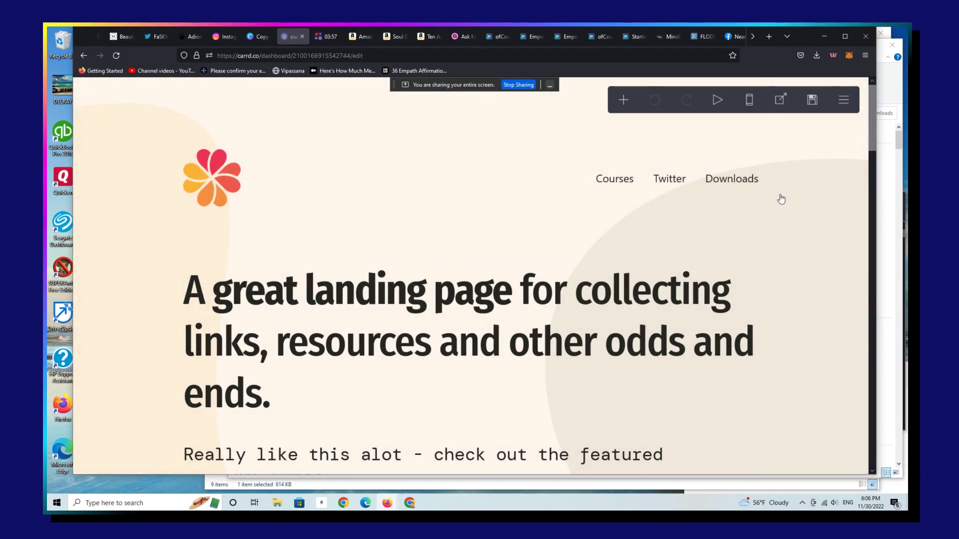
- Scroll over the restored template page, then bring up the site-wide actions menu
{"action": "scroll", "coordinate": [780, 199], "scroll_direction": "down", "scroll_amount": 3}
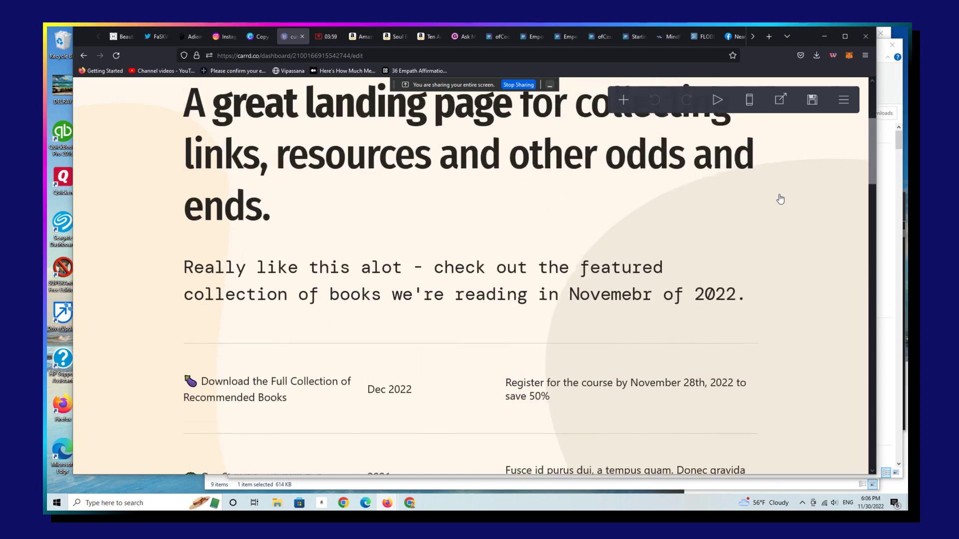
{"action": "scroll", "coordinate": [780, 199], "scroll_direction": "up", "scroll_amount": 3}
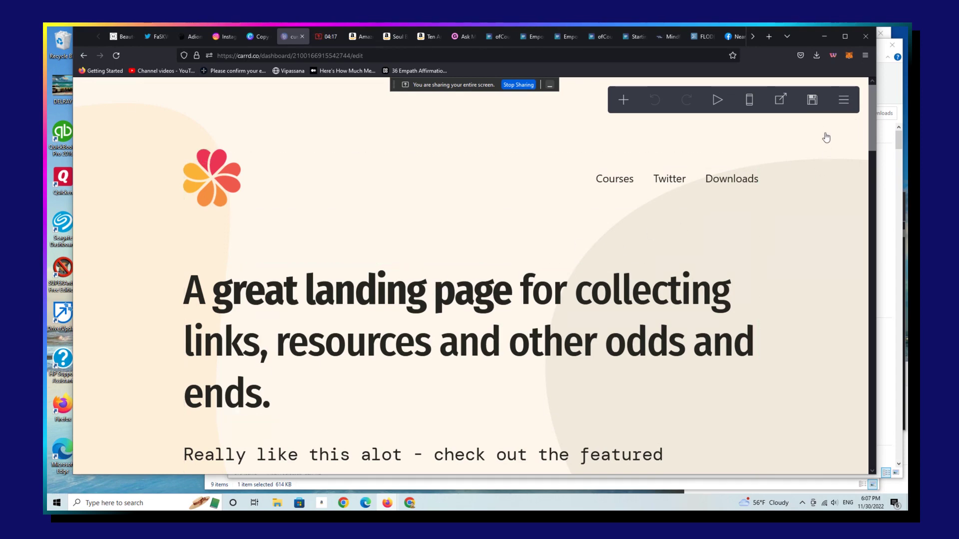
{"action": "left_click", "coordinate": [844, 99]}
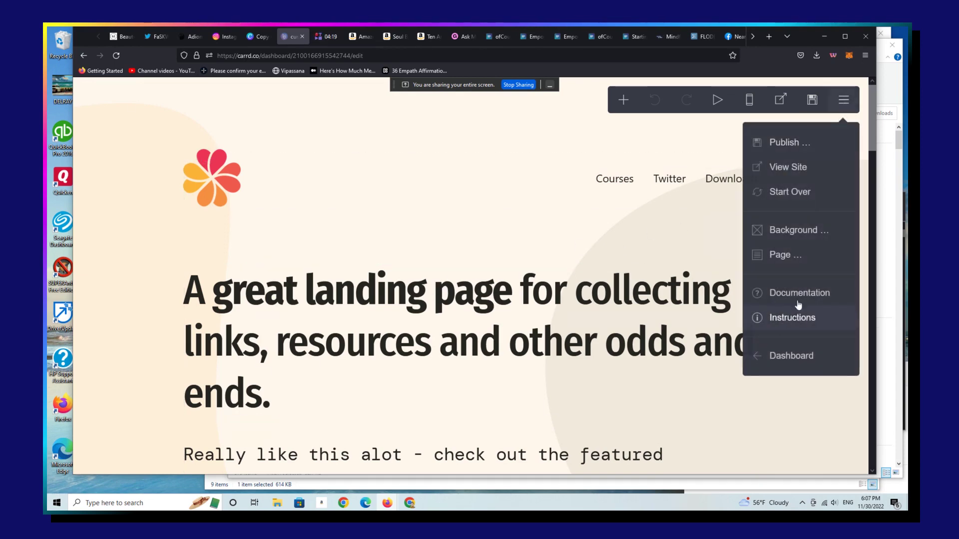